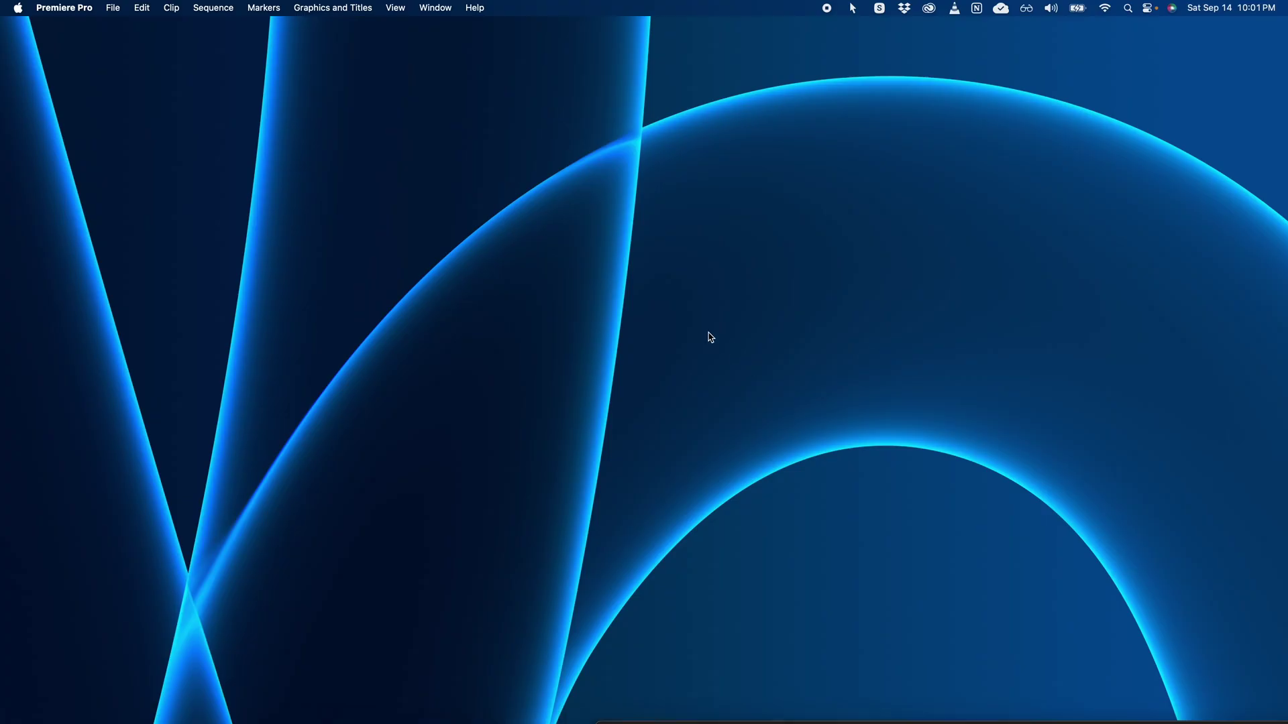
Step: Open the Control Center page in System Settings from the Apple menu
{"action": "left_click", "coordinate": [20, 8]}
{"action": "left_click", "coordinate": [24, 50]}
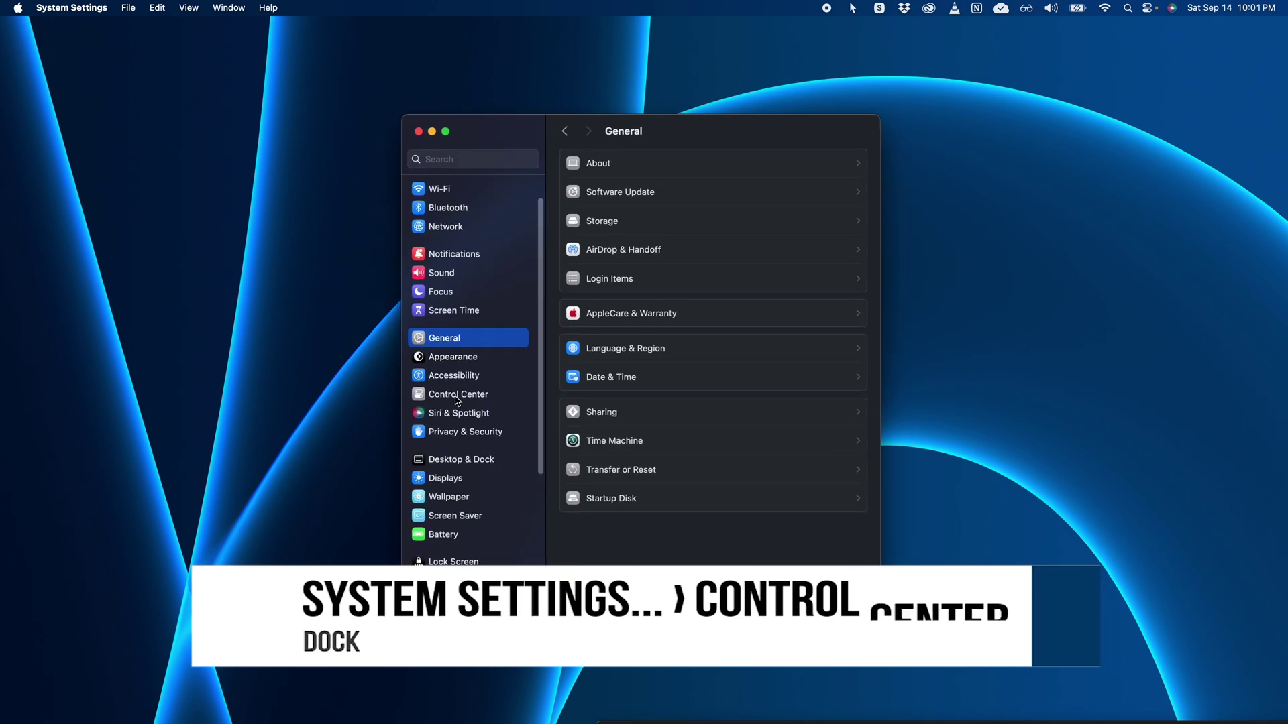
{"action": "left_click", "coordinate": [455, 394]}
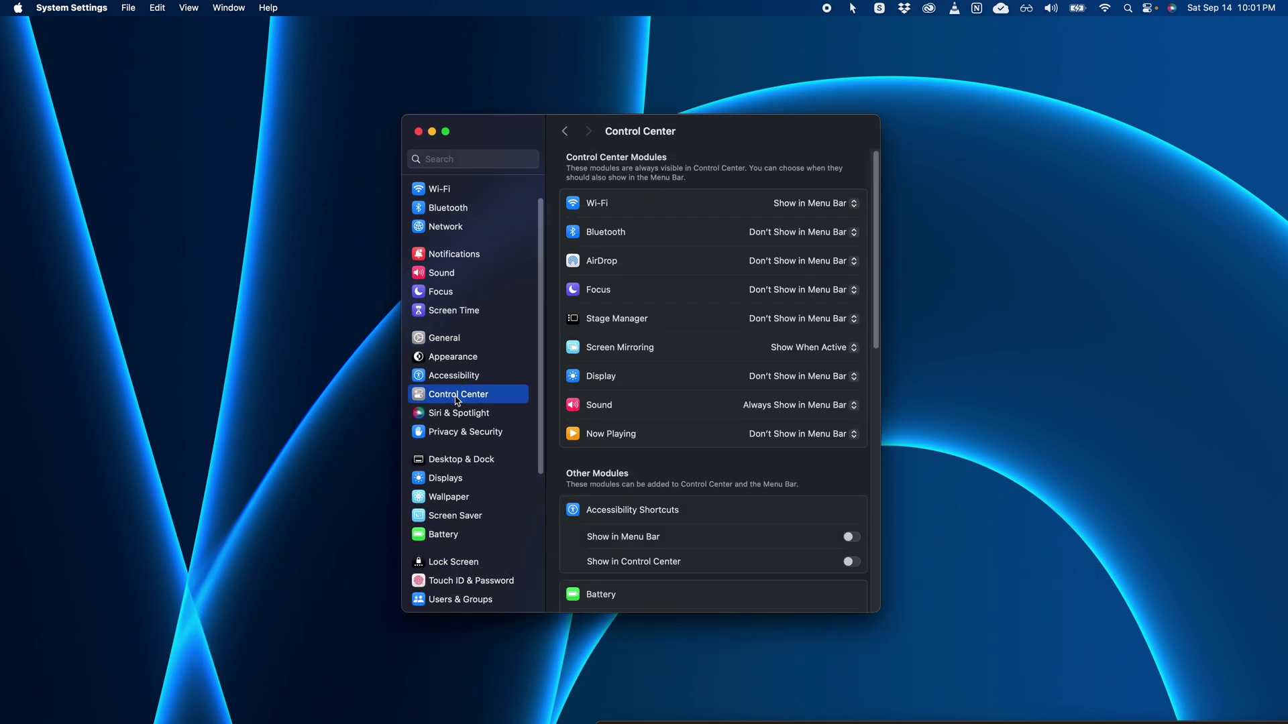
Step: Keep Wi-Fi shown, set AirDrop to Don't Show in Menu Bar, and set Sound to Always Show
{"action": "left_click", "coordinate": [812, 203]}
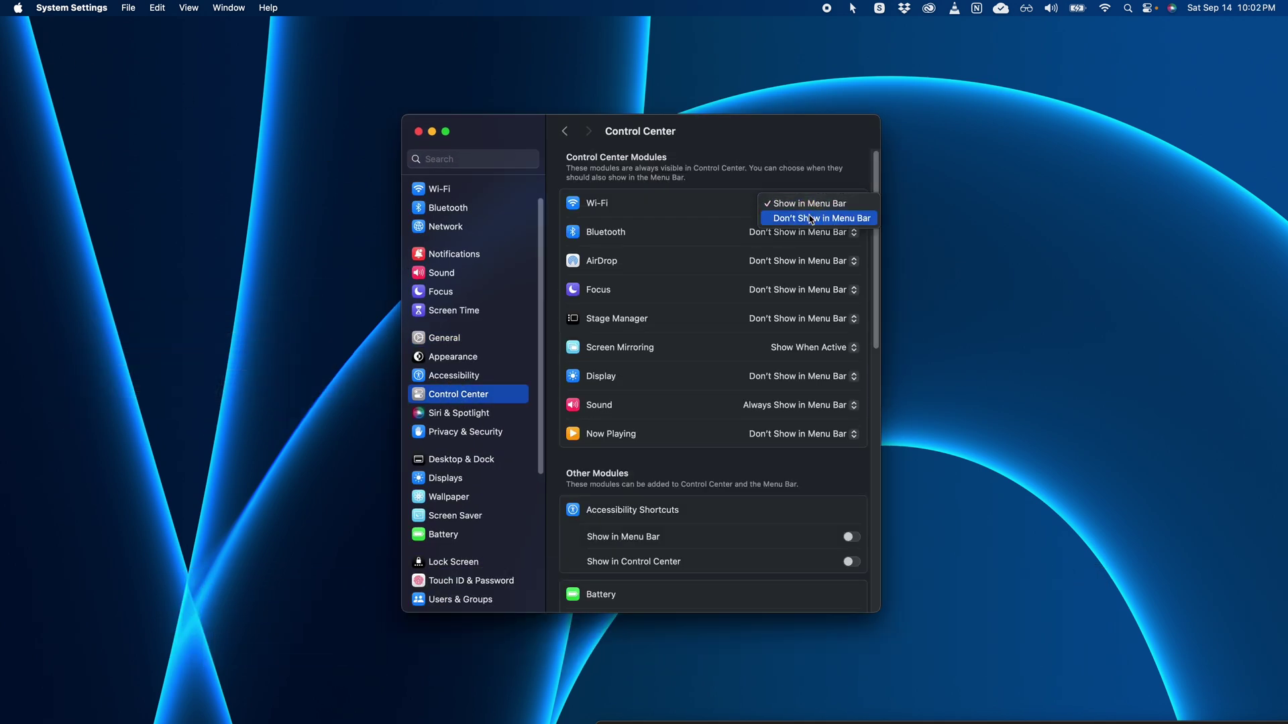
{"action": "left_click", "coordinate": [810, 208]}
{"action": "left_click", "coordinate": [809, 191]}
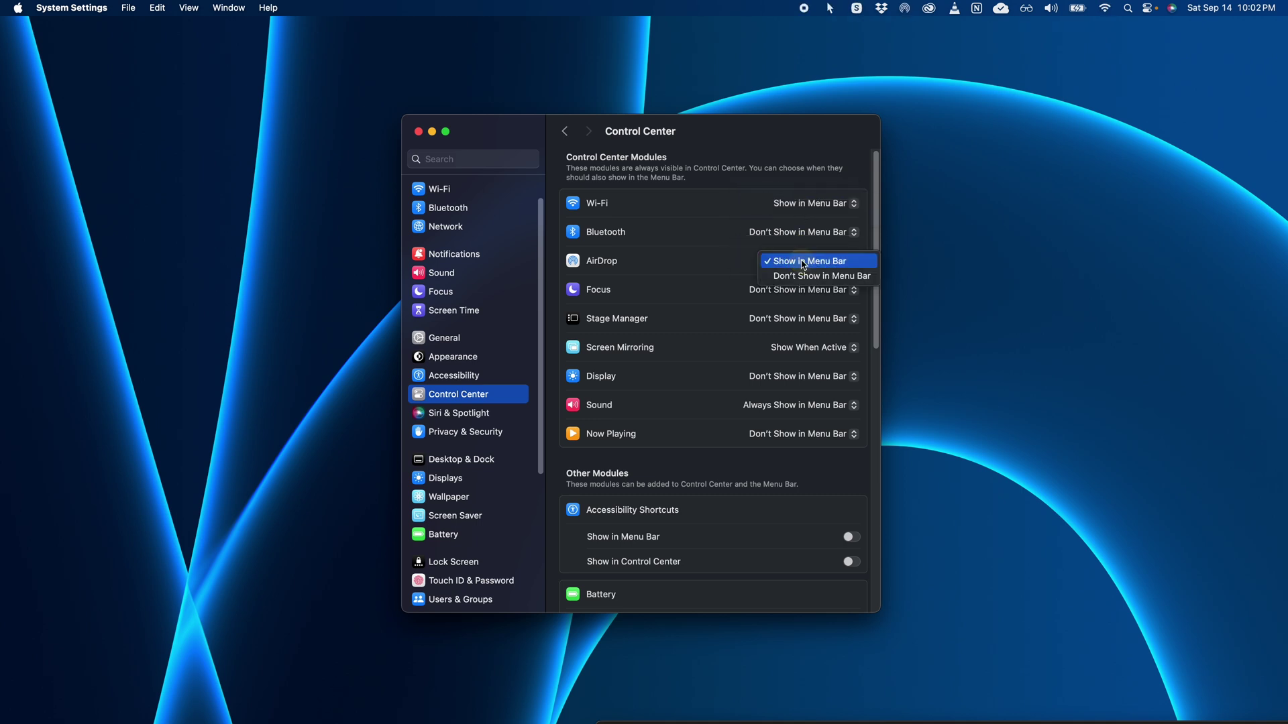
{"action": "left_click", "coordinate": [803, 276]}
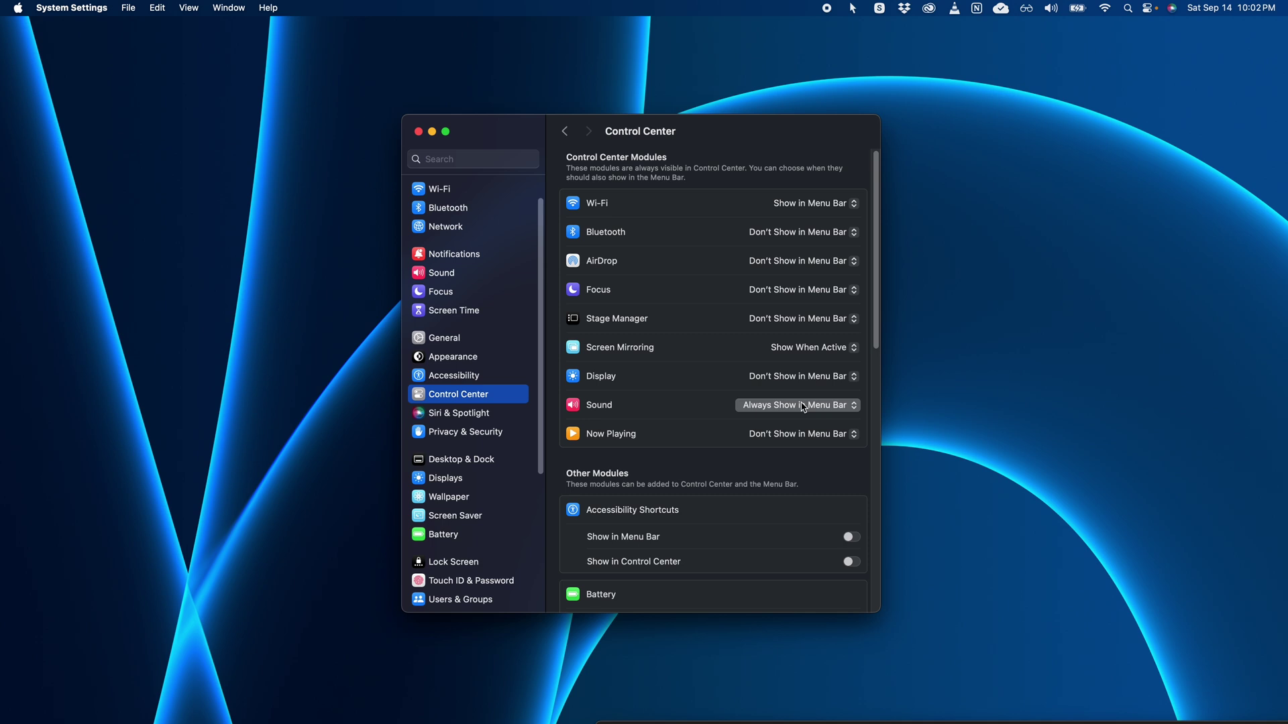
{"action": "scroll", "coordinate": [805, 409], "scroll_direction": "down", "scroll_amount": 2}
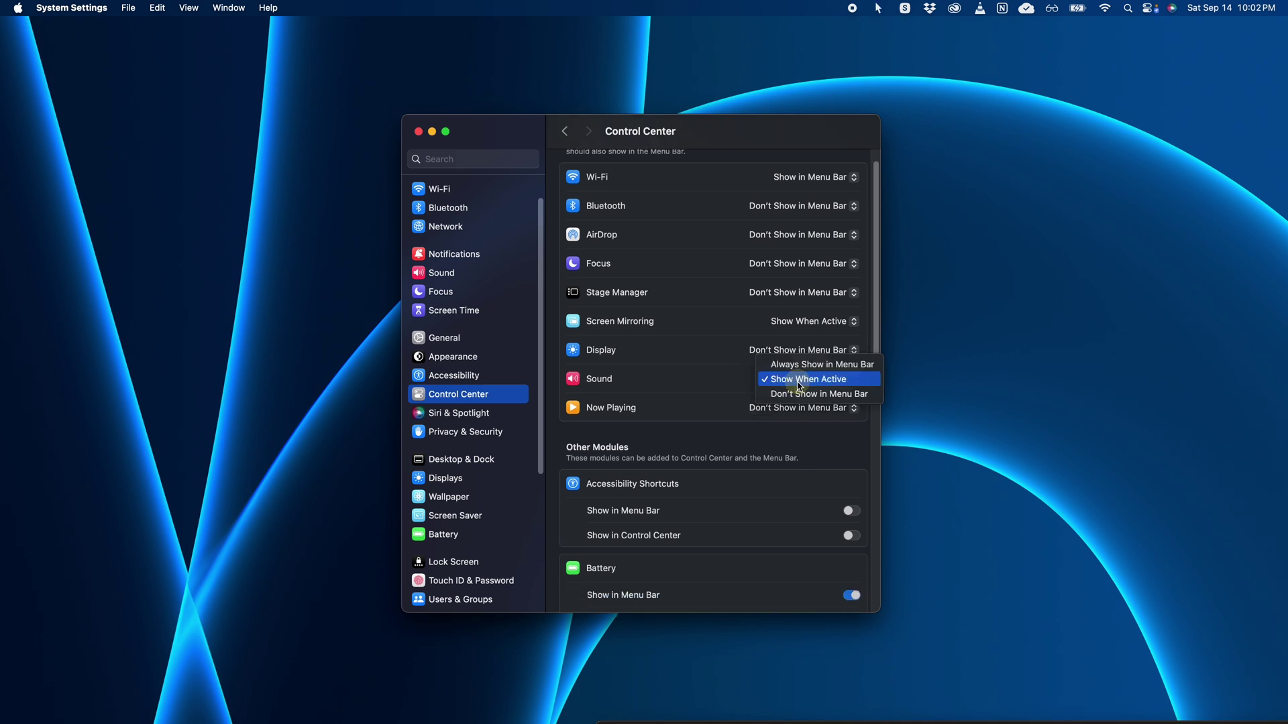
{"action": "left_click", "coordinate": [795, 365]}
Step: Scroll to the Menu Bar Only section and set Siri to Don't Show in Menu Bar
{"action": "scroll", "coordinate": [794, 349], "scroll_direction": "up", "scroll_amount": 2}
{"action": "scroll", "coordinate": [793, 345], "scroll_direction": "down", "scroll_amount": 5}
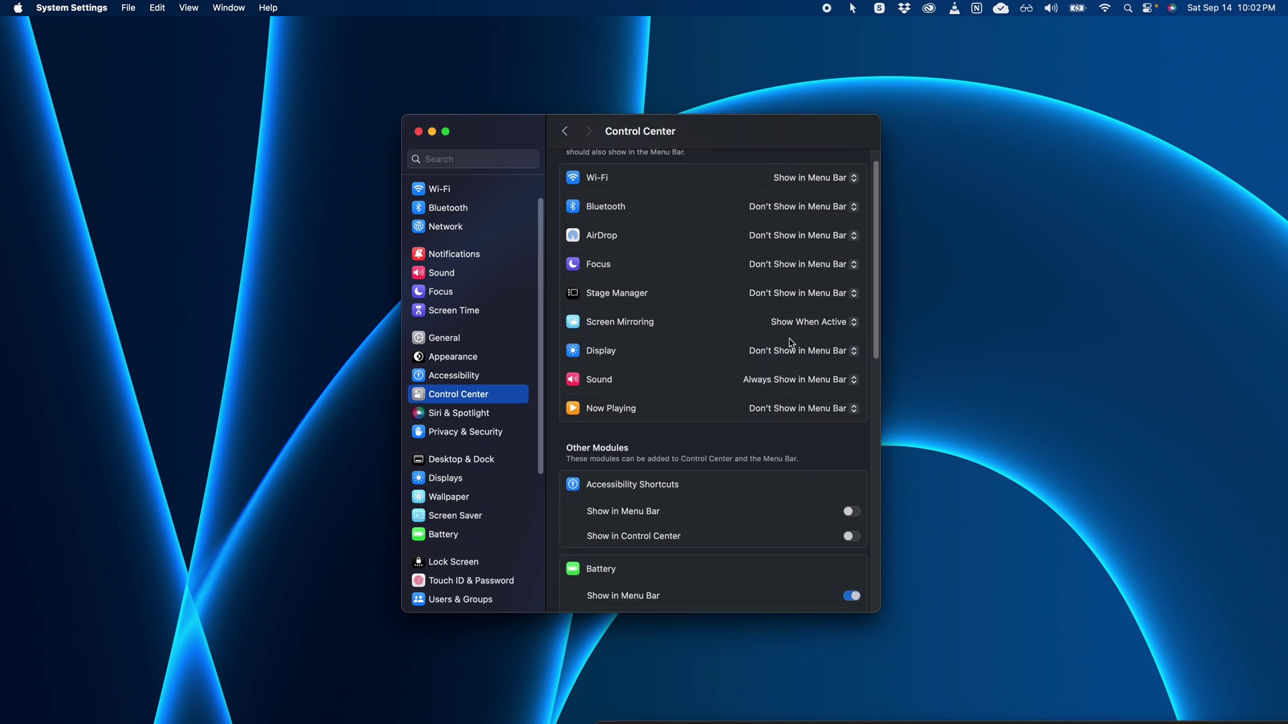
{"action": "scroll", "coordinate": [792, 344], "scroll_direction": "down", "scroll_amount": 5}
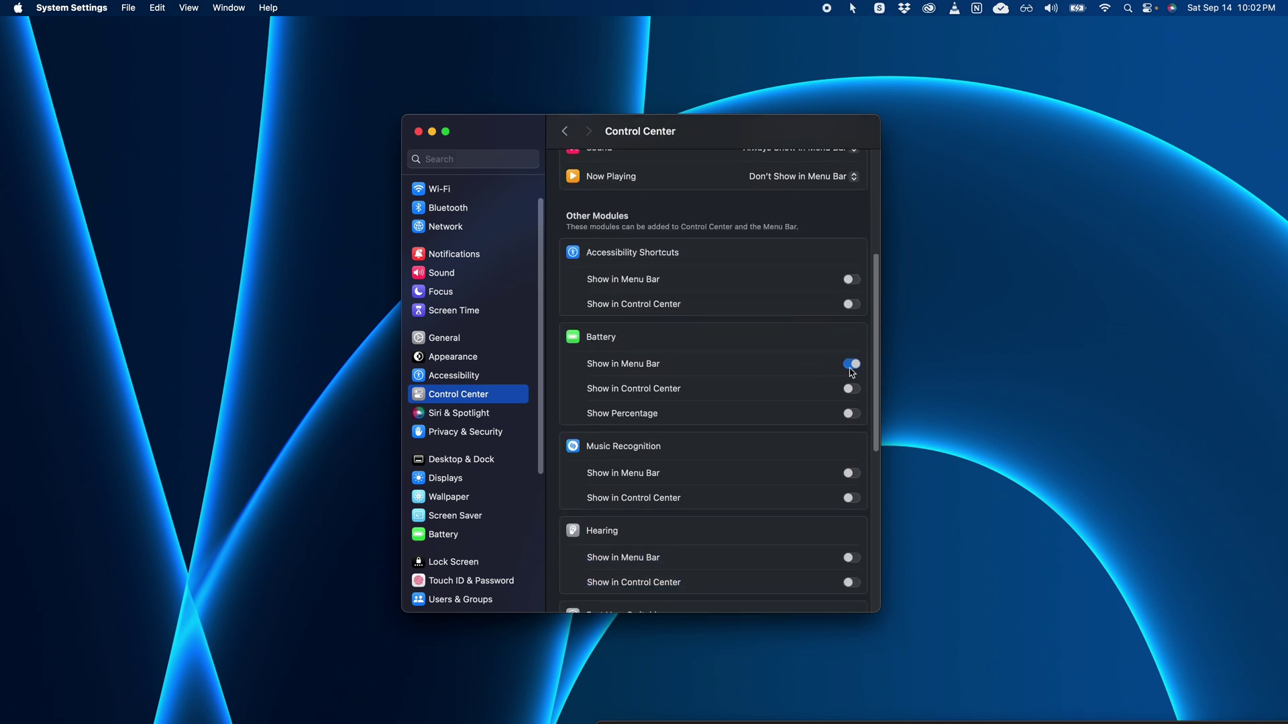
{"action": "scroll", "coordinate": [828, 369], "scroll_direction": "down", "scroll_amount": 12}
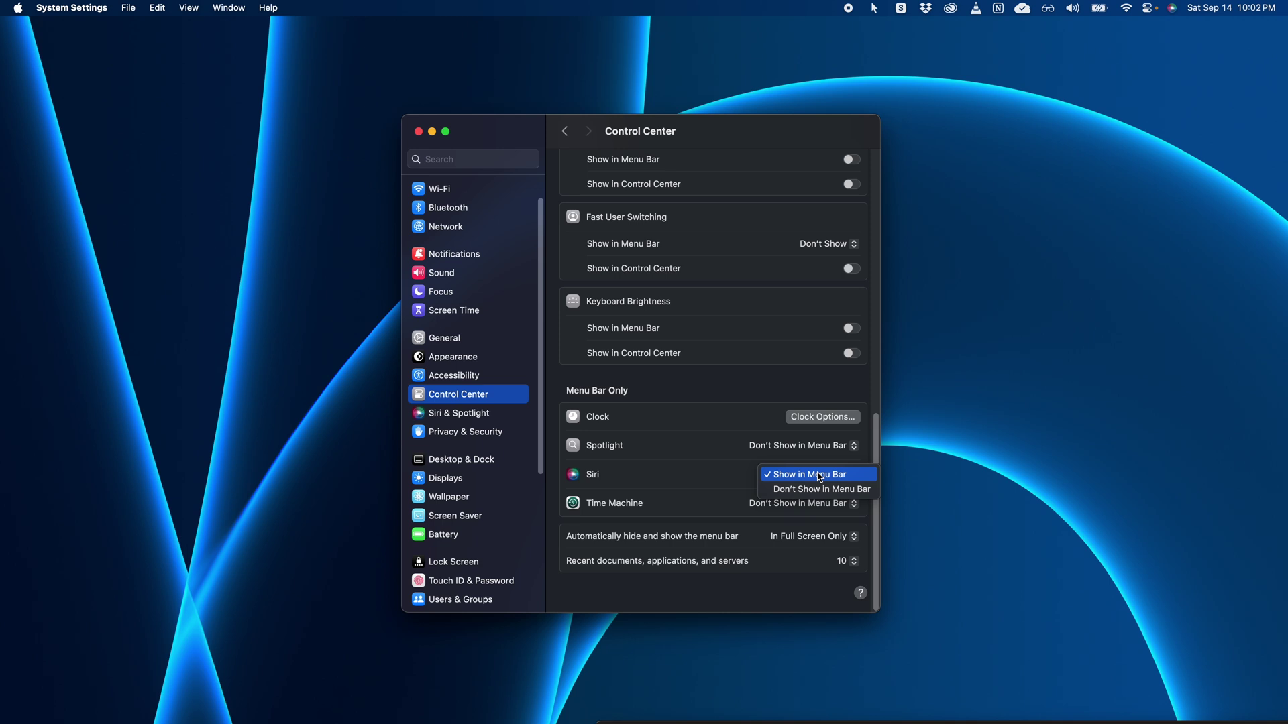
{"action": "left_click", "coordinate": [819, 491]}
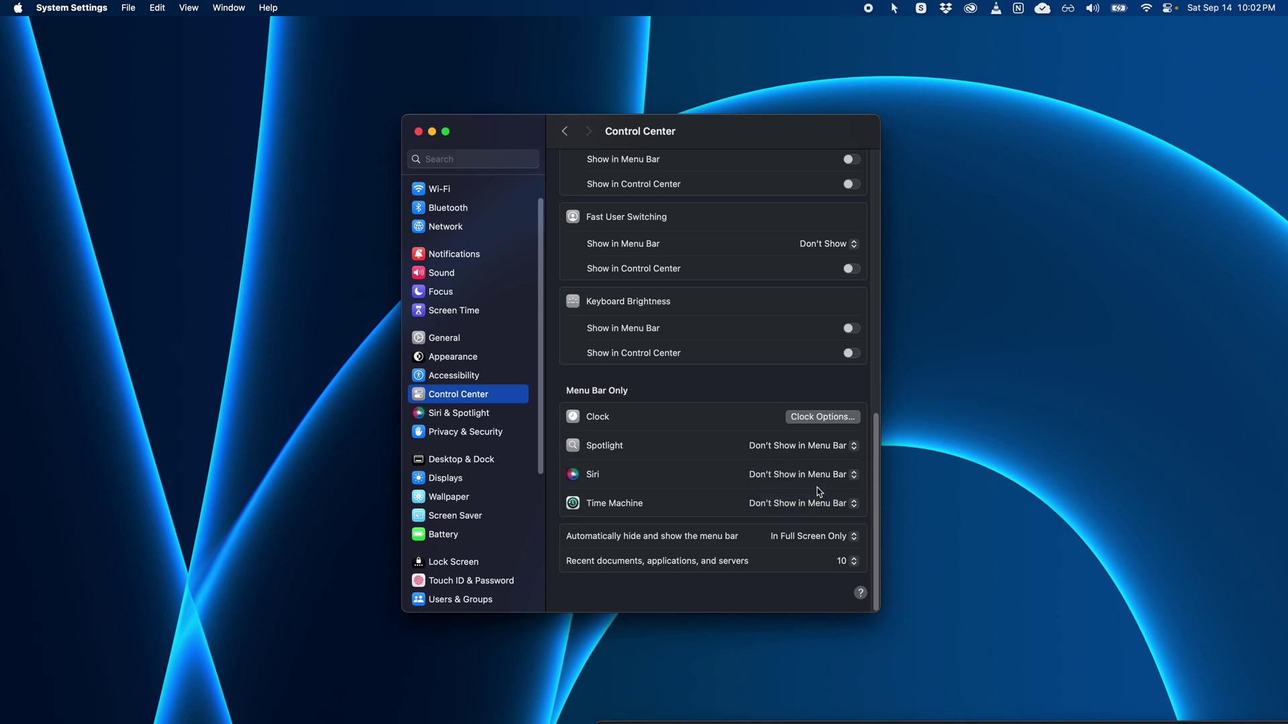
{"action": "scroll", "coordinate": [778, 416], "scroll_direction": "up", "scroll_amount": 20}
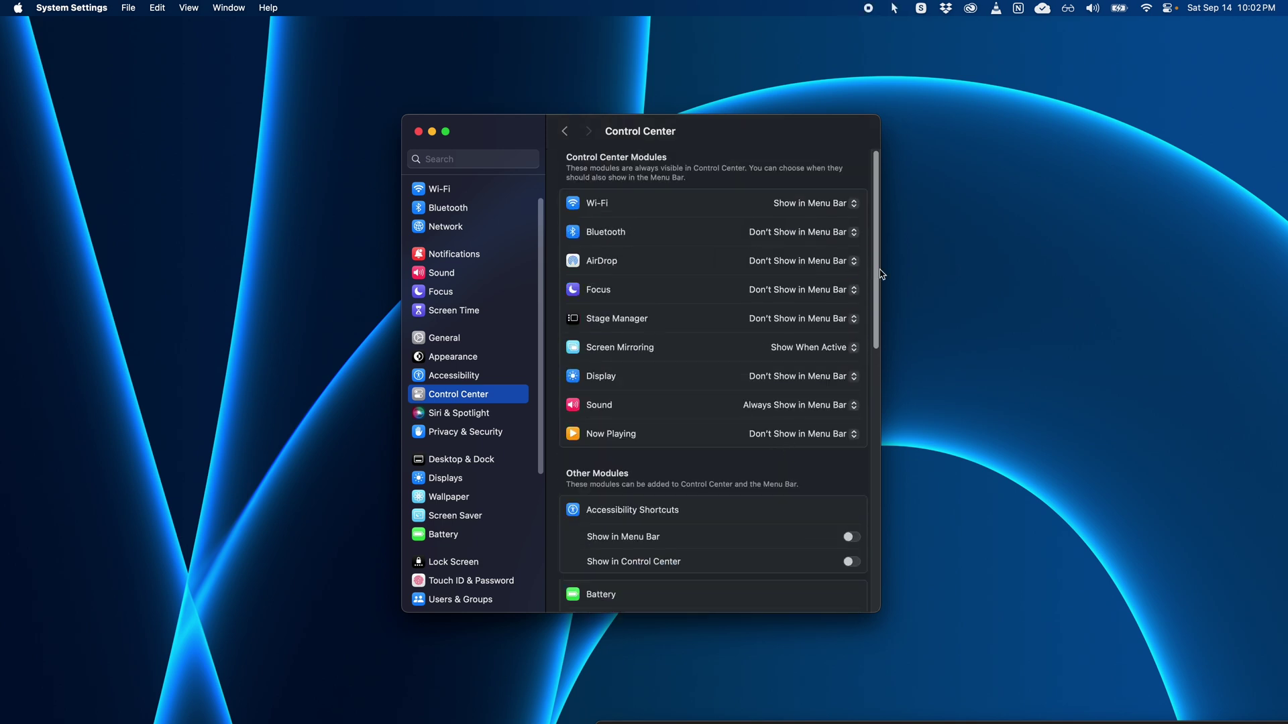
{"action": "left_click_drag", "start_coordinate": [881, 274], "coordinate": [890, 547]}
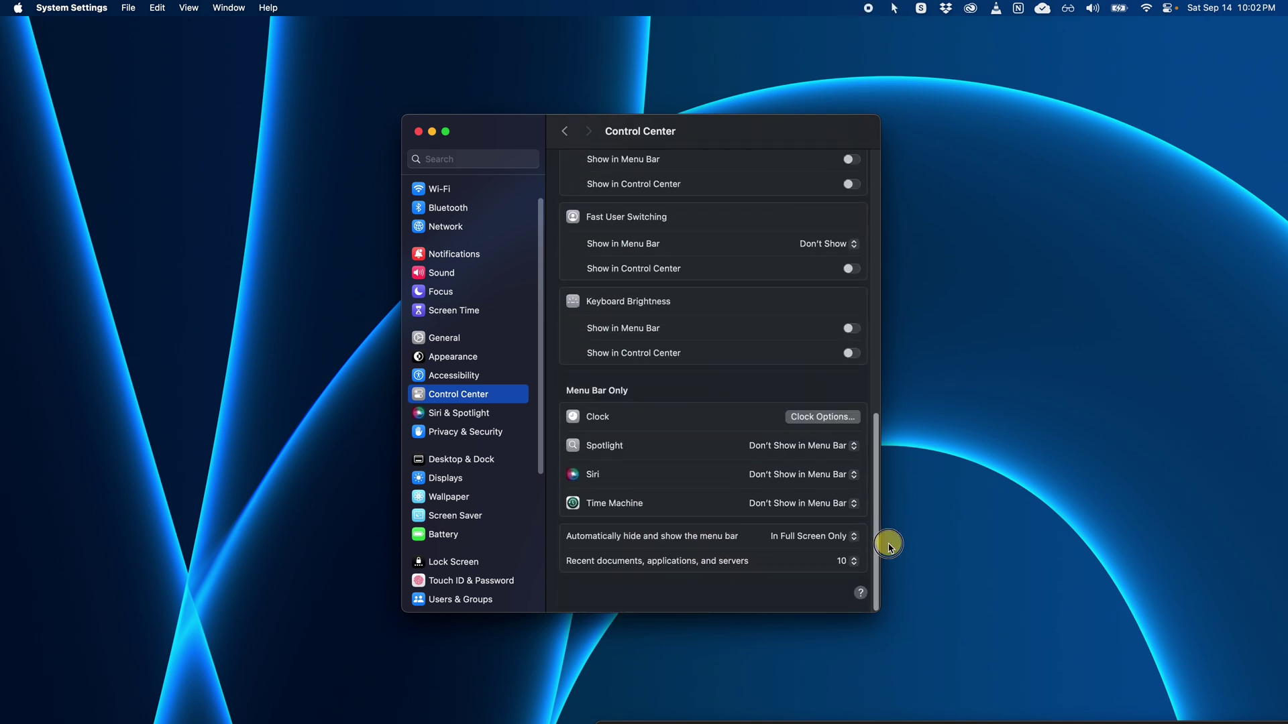
Step: Change the Time Style to Analog in Clock Options
{"action": "left_click", "coordinate": [831, 422]}
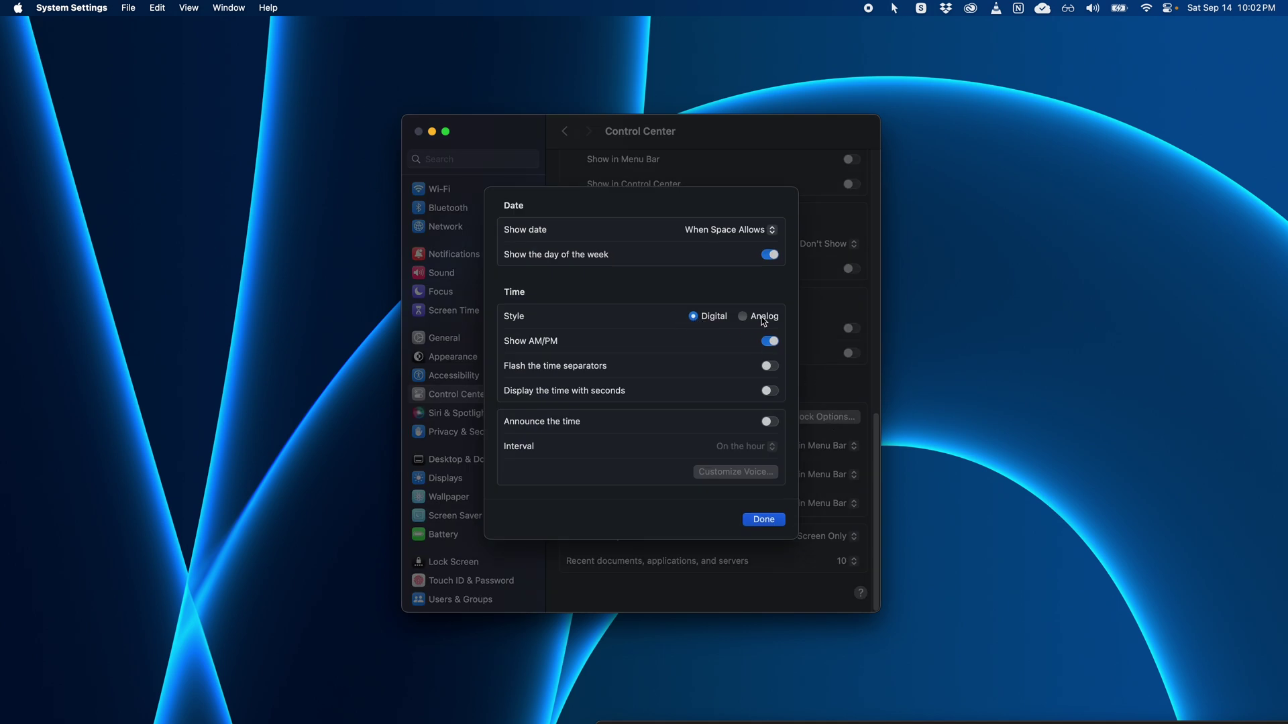
{"action": "left_click", "coordinate": [763, 320]}
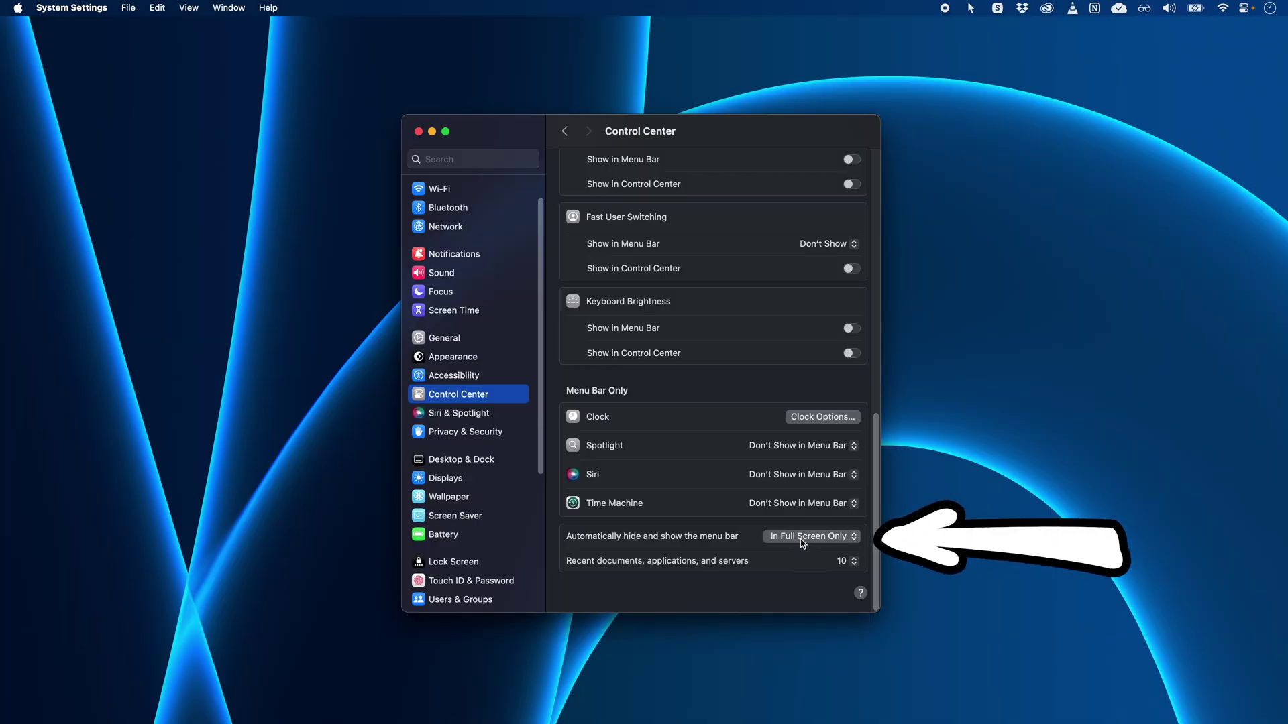
Step: Set 'Automatically hide and show the menu bar' to Always
{"action": "left_click", "coordinate": [808, 536]}
{"action": "left_click", "coordinate": [800, 513]}
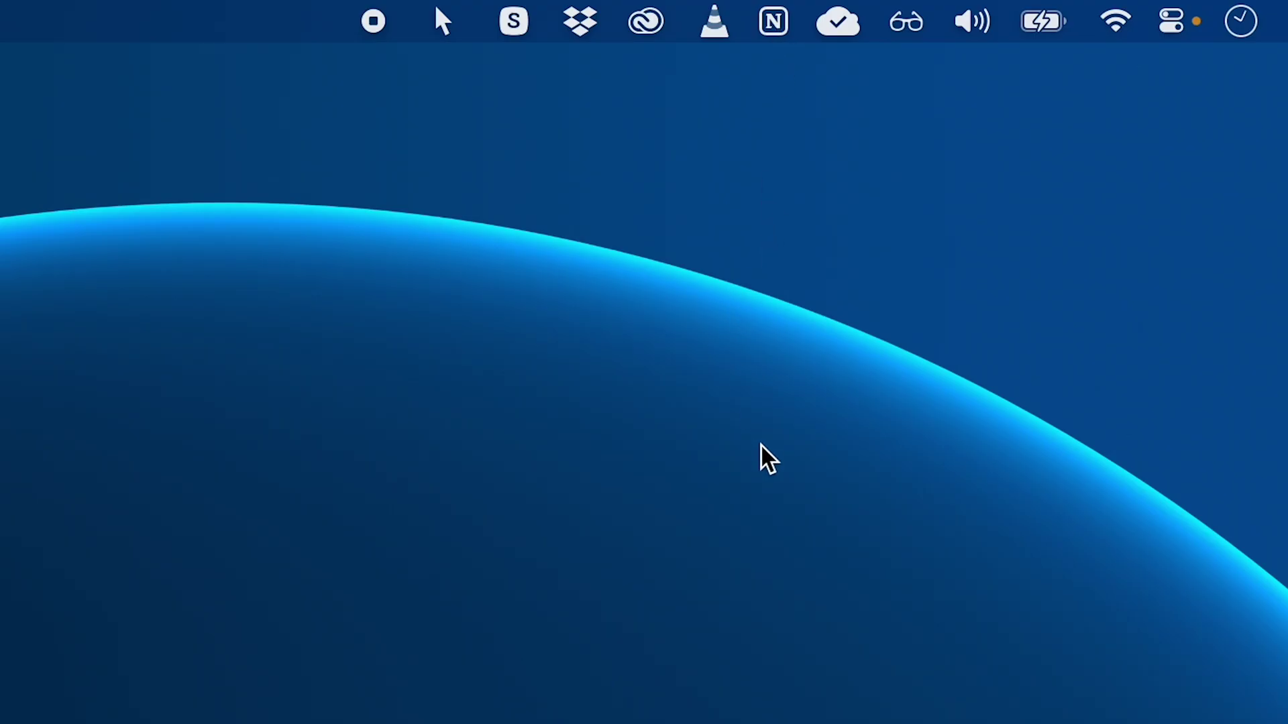
Step: Uncheck 'Show Notion in menu bar' in the Notion menu bar icon's options
{"action": "left_click", "coordinate": [777, 26]}
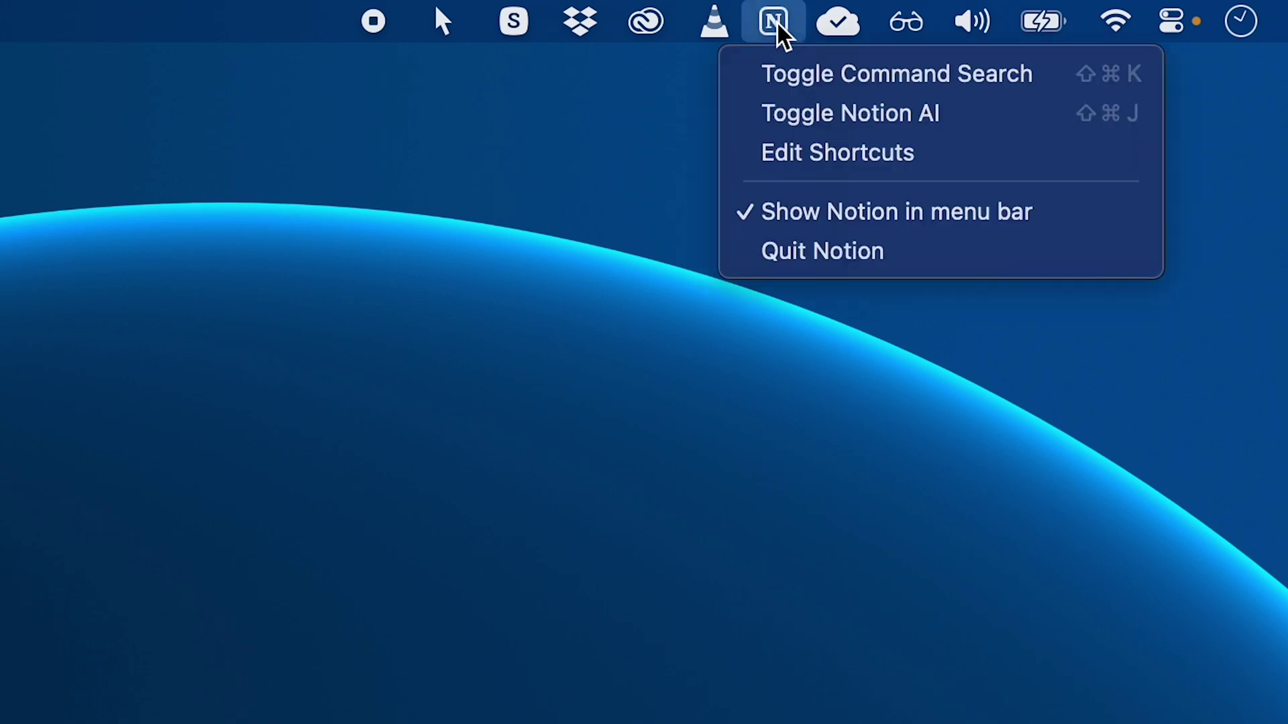
{"action": "left_click", "coordinate": [795, 226]}
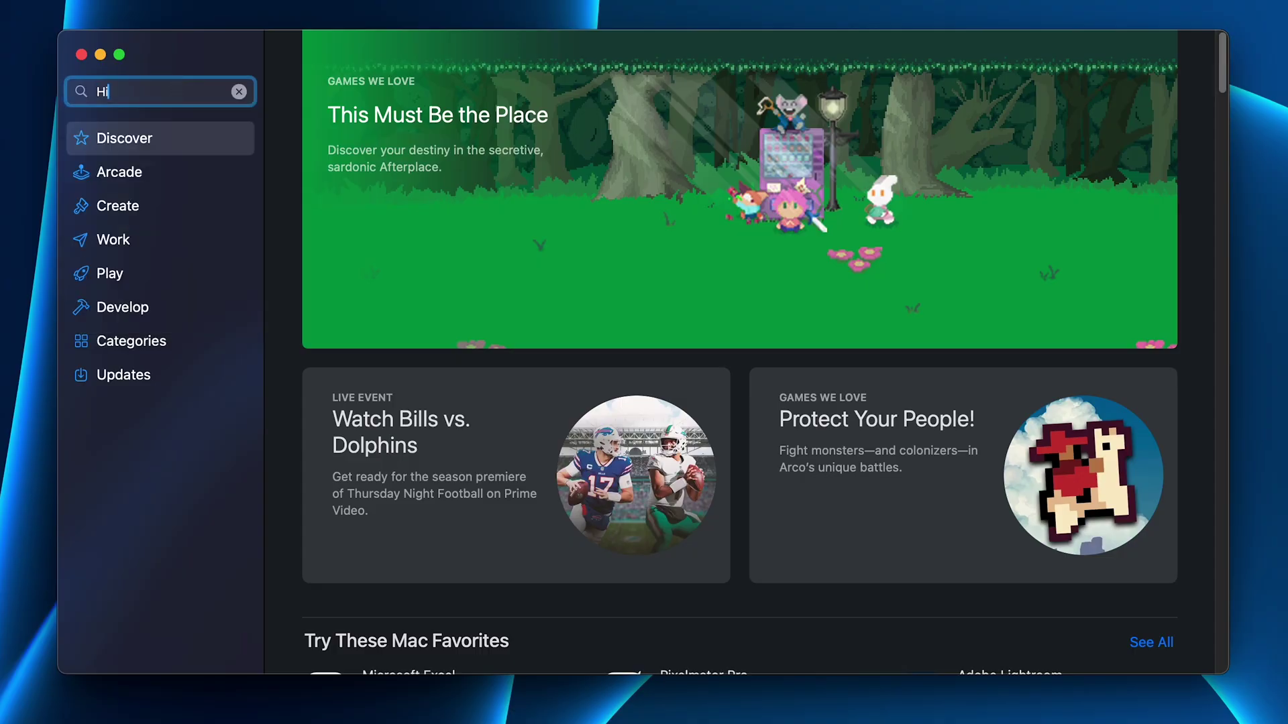
Step: Open the Hidden Bar search result in the App Store, download it, and launch it
{"action": "left_click", "coordinate": [170, 124]}
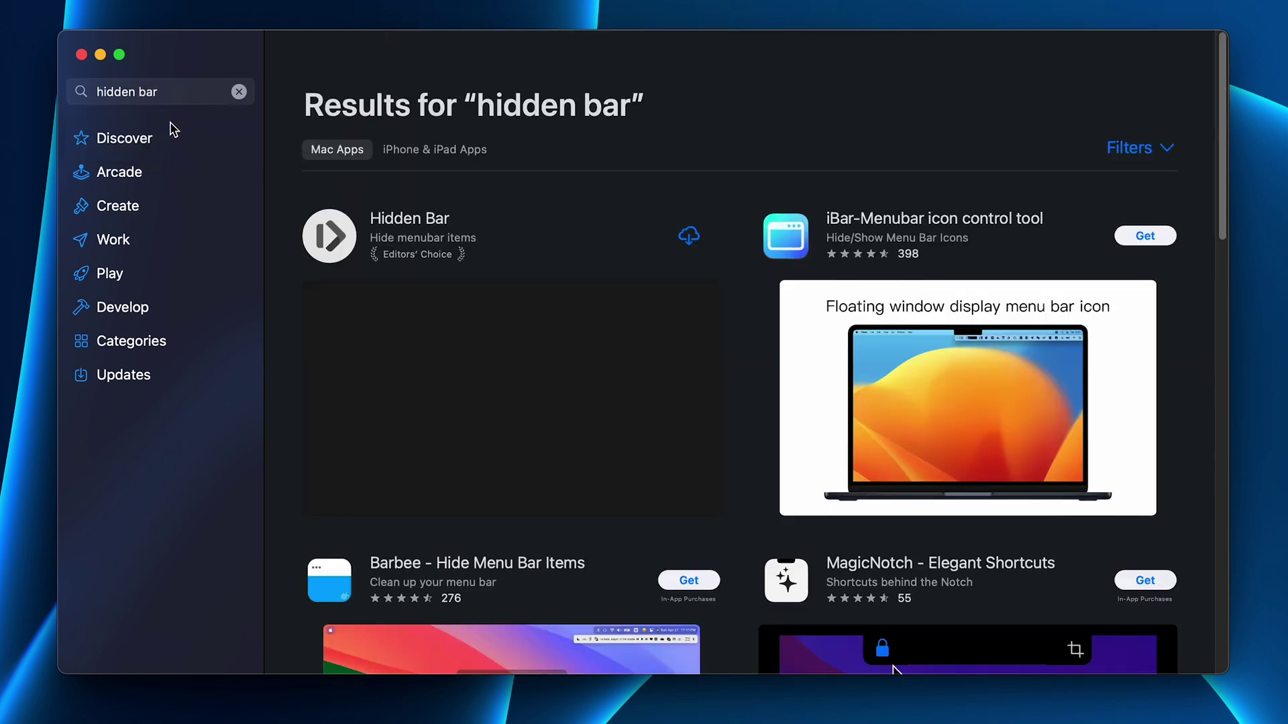
{"action": "left_click", "coordinate": [406, 218]}
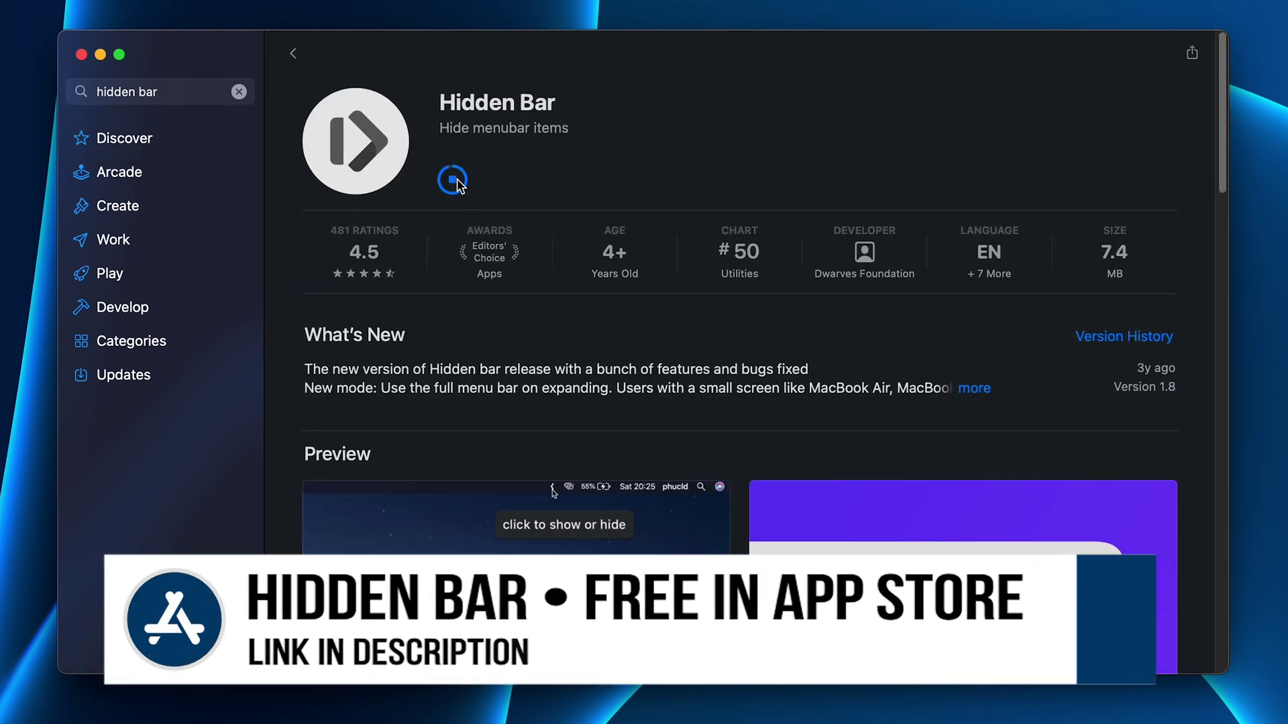
{"action": "left_click", "coordinate": [460, 186]}
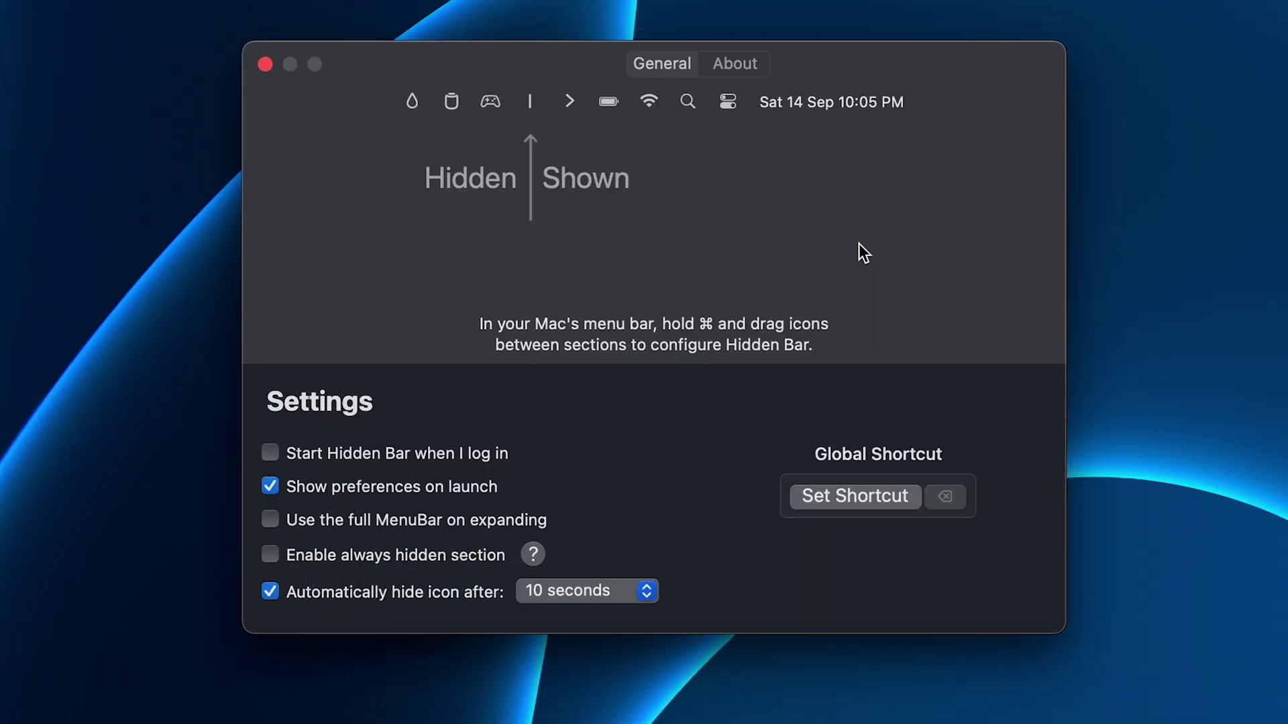
Step: Enable start at login, disable preferences on launch, set auto-hide to 1 minute, and close settings
{"action": "left_click", "coordinate": [389, 455]}
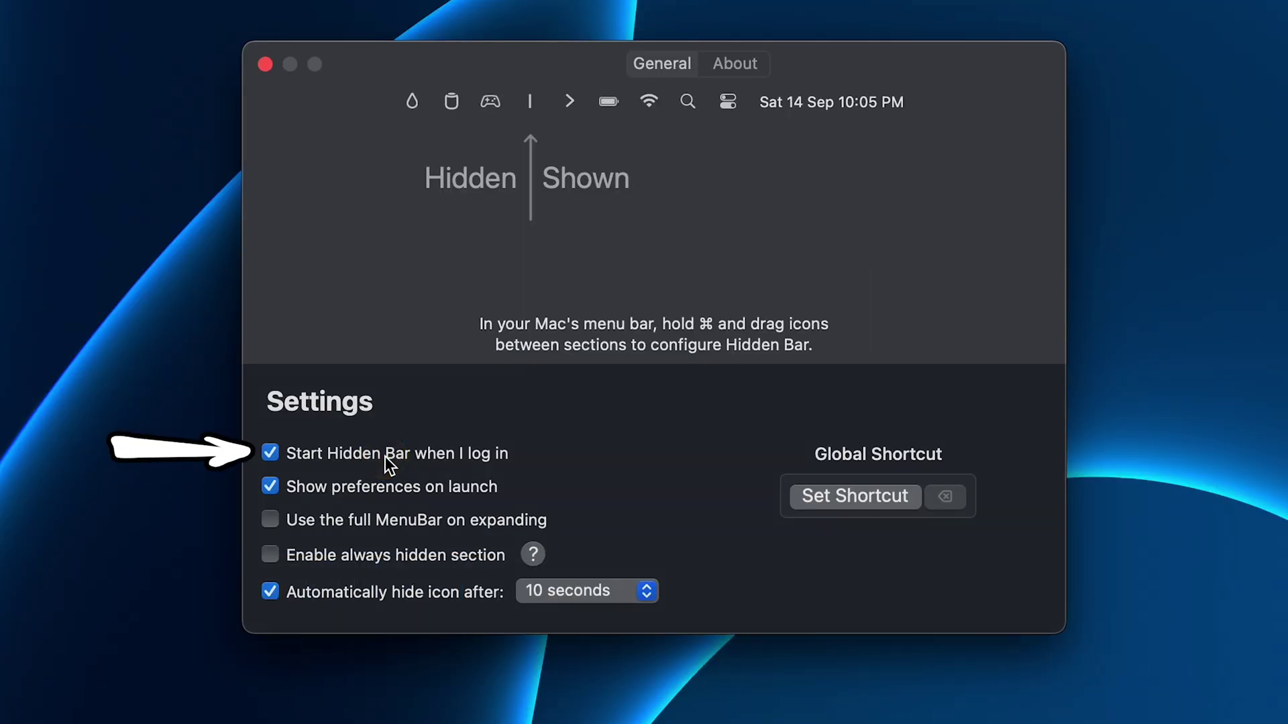
{"action": "left_click", "coordinate": [384, 491]}
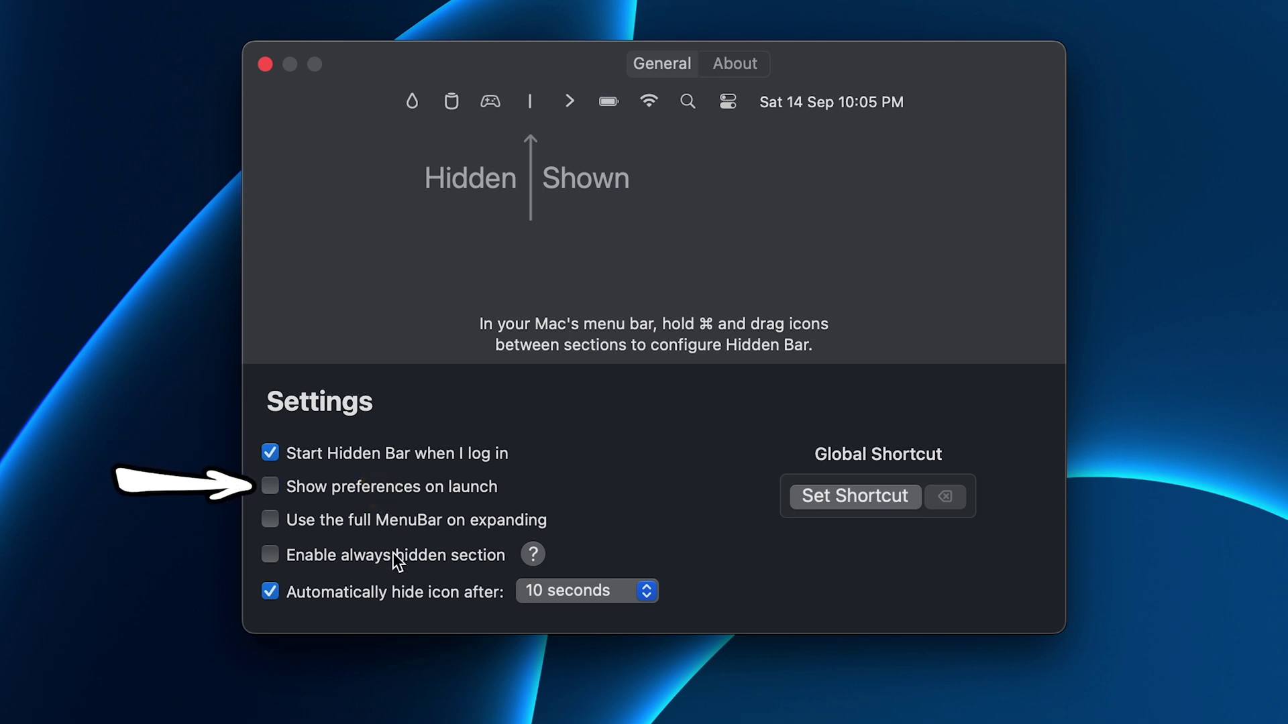
{"action": "left_click", "coordinate": [567, 596]}
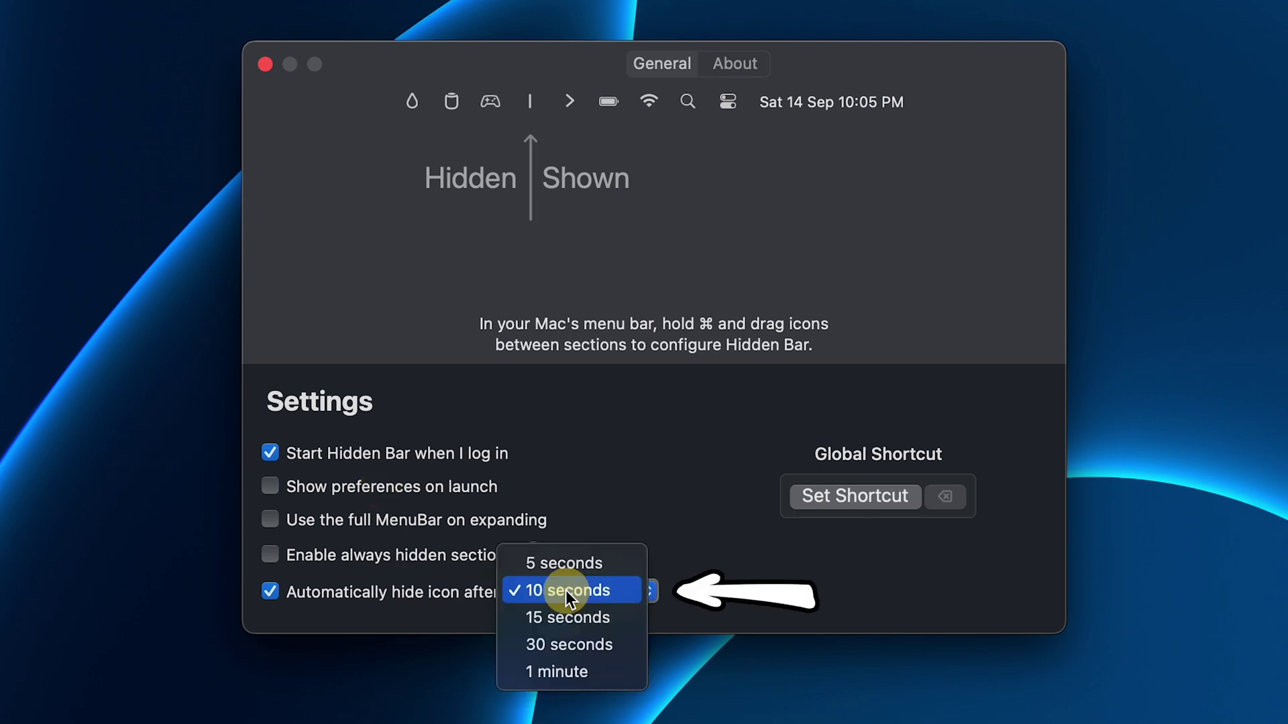
{"action": "left_click", "coordinate": [595, 671]}
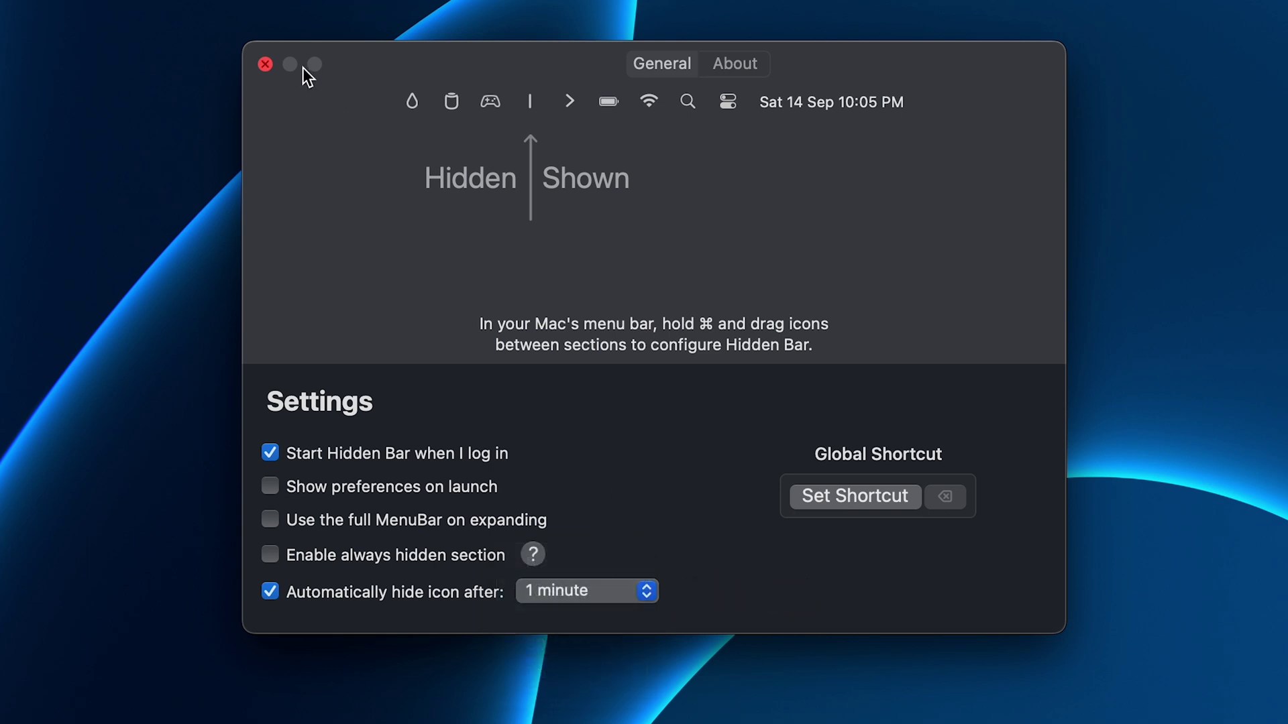
{"action": "left_click", "coordinate": [266, 64]}
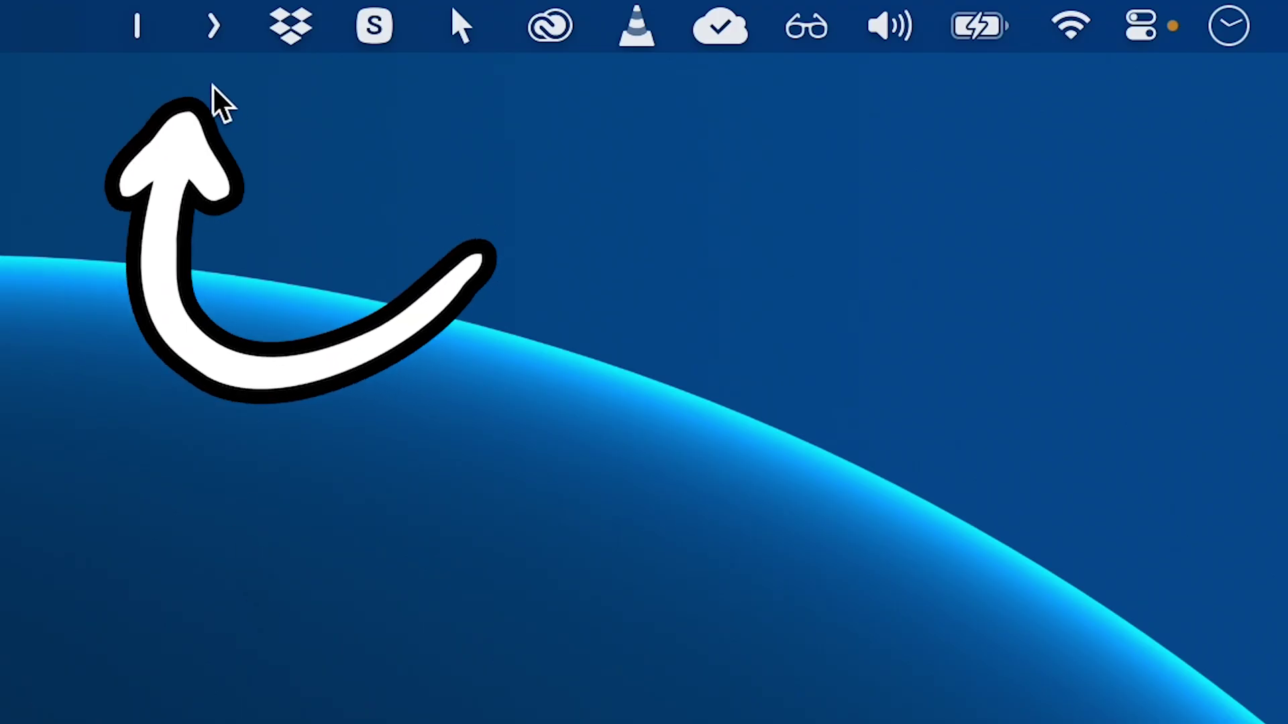
Step: Move the chevron and divider past Dropbox and Skype, then test collapsing and expanding them
{"action": "left_click", "coordinate": [215, 35]}
{"action": "left_click", "coordinate": [213, 34]}
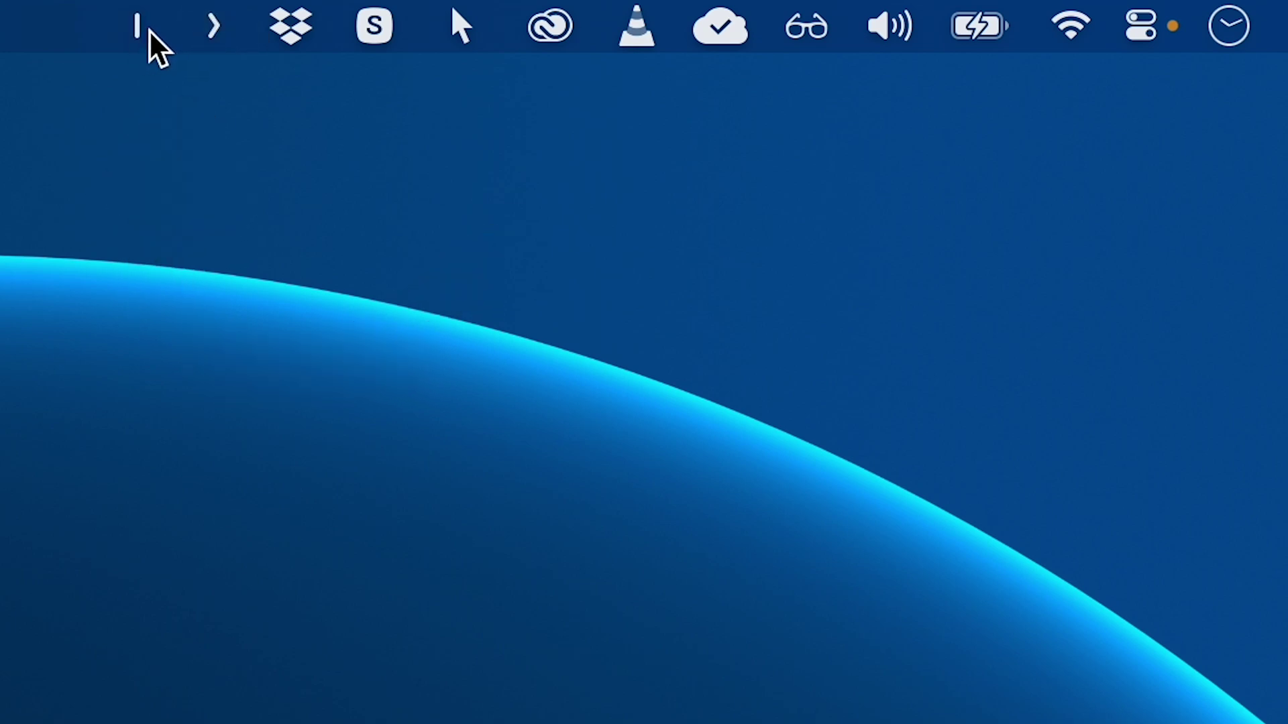
{"action": "left_click_drag", "start_coordinate": [215, 33], "coordinate": [438, 30]}
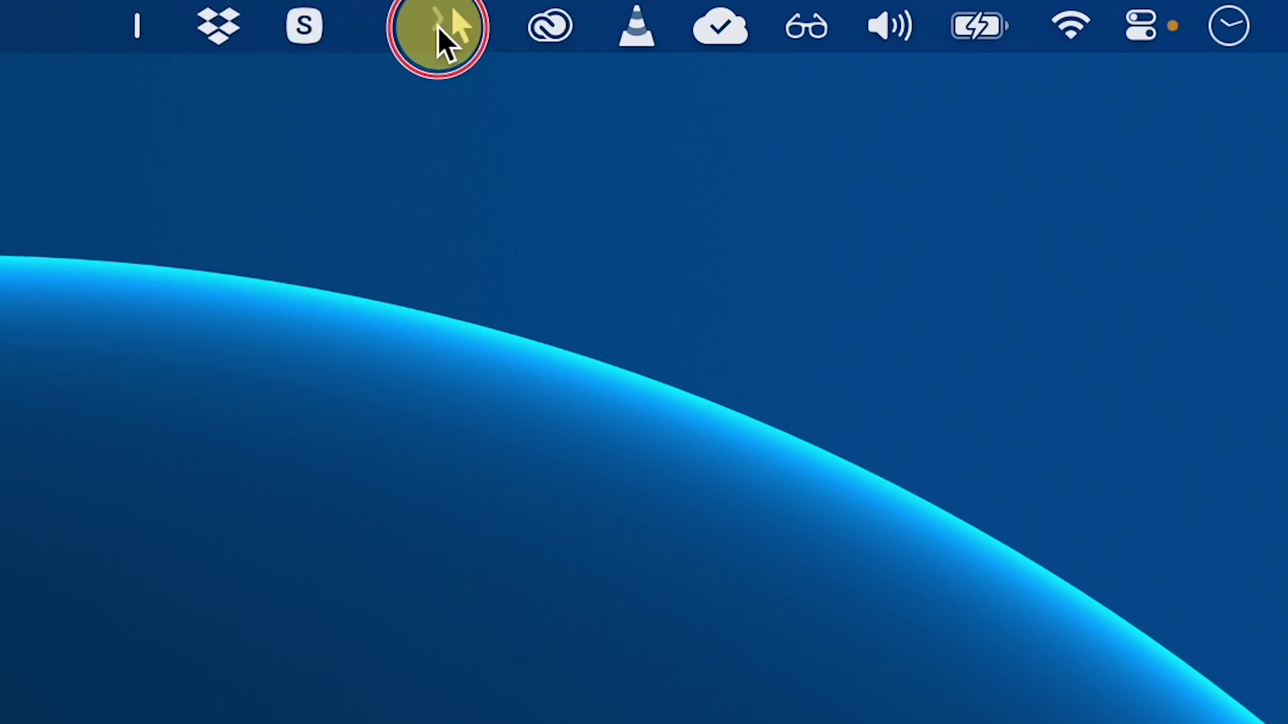
{"action": "left_click_drag", "start_coordinate": [177, 27], "coordinate": [307, 28]}
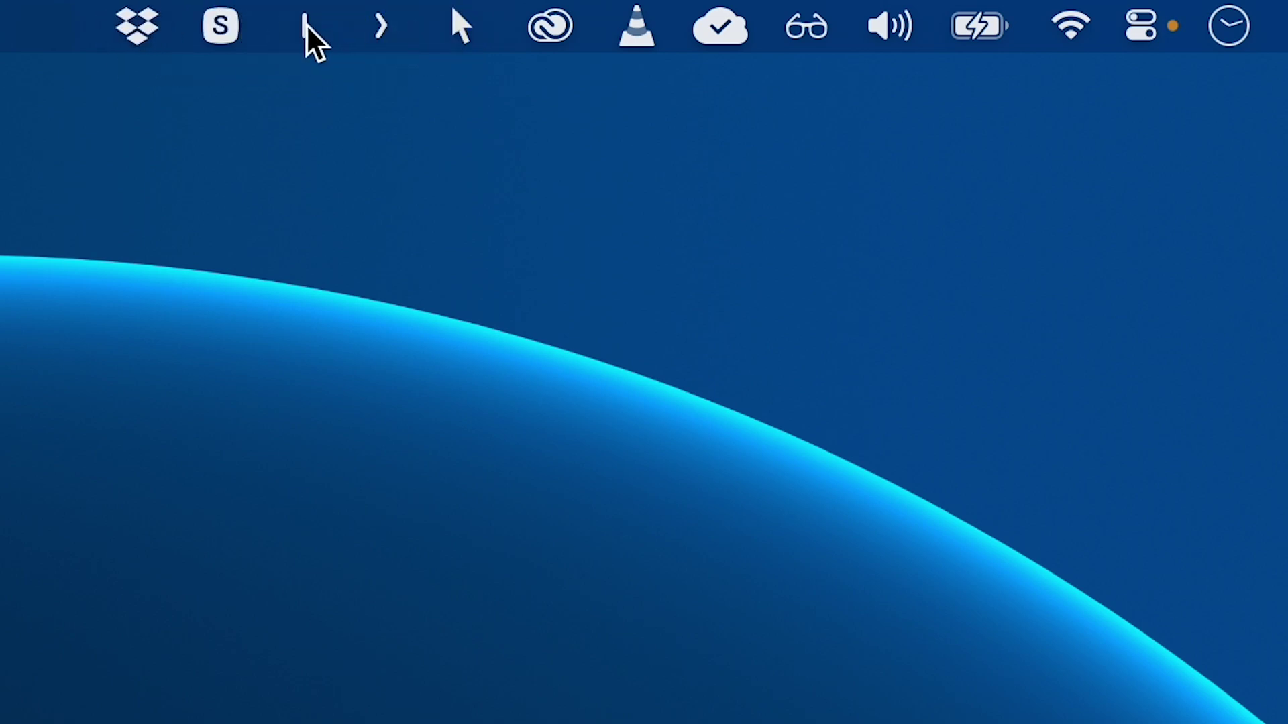
{"action": "left_click", "coordinate": [389, 32]}
{"action": "left_click", "coordinate": [389, 32]}
{"action": "left_click", "coordinate": [390, 32]}
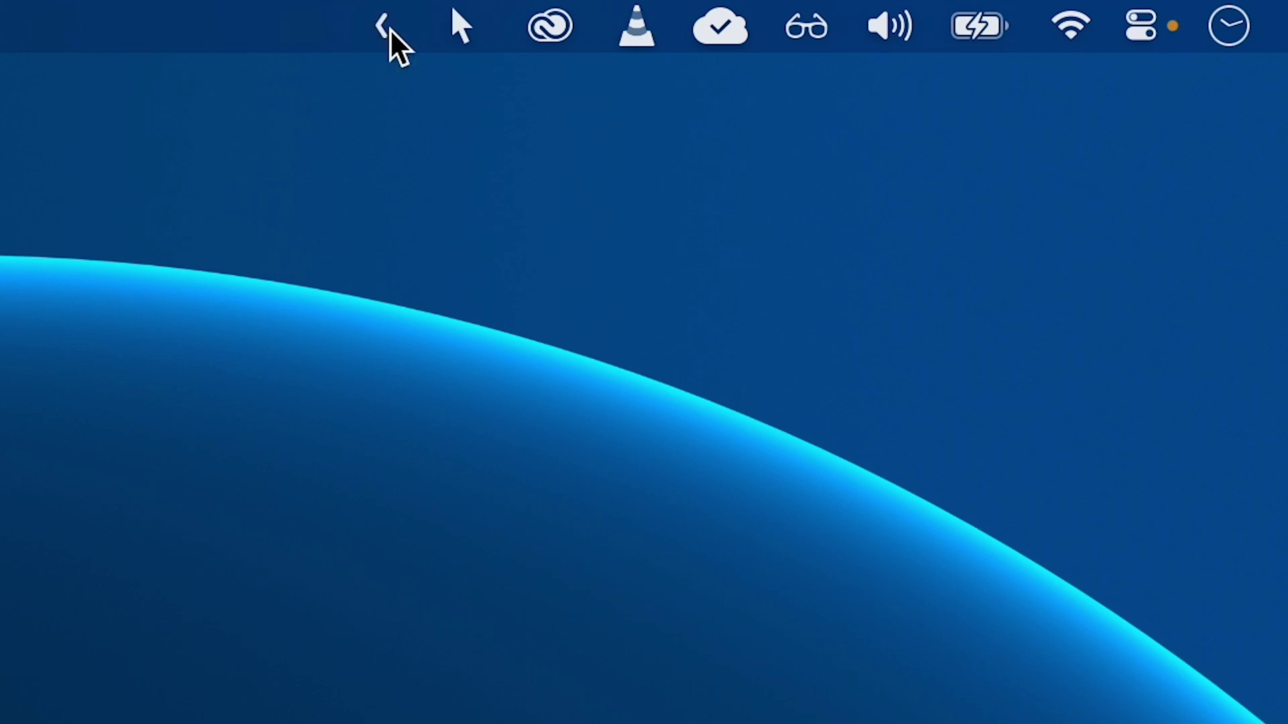
{"action": "left_click", "coordinate": [389, 31]}
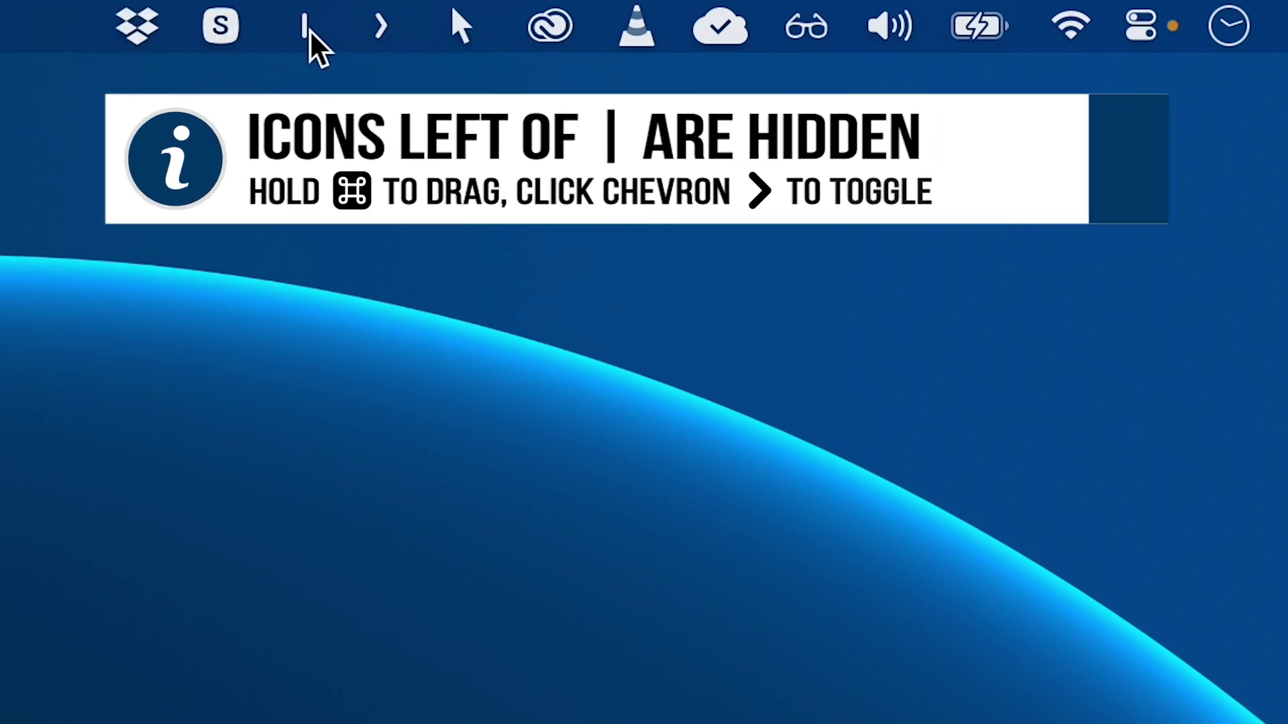
Step: Place the divider between Creative Cloud and VLC and test the collapse
{"action": "left_click_drag", "start_coordinate": [305, 27], "coordinate": [566, 27]}
{"action": "left_click", "coordinate": [566, 27]}
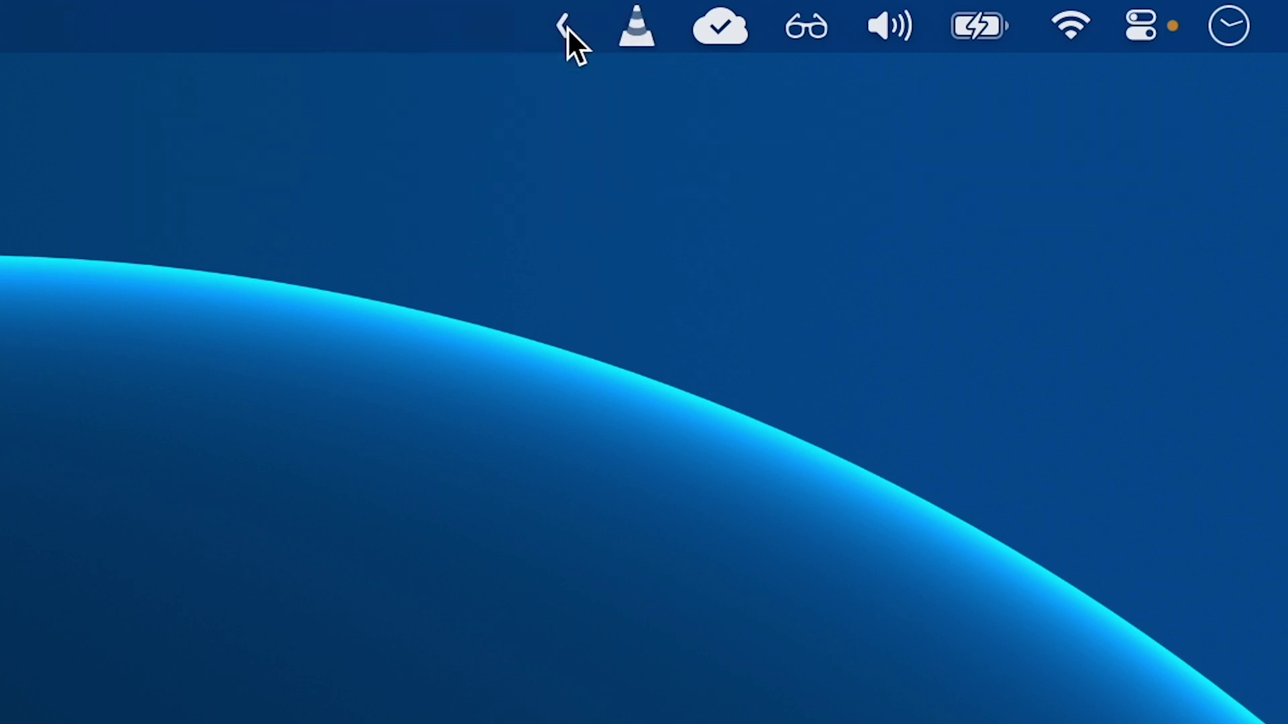
{"action": "left_click", "coordinate": [567, 27]}
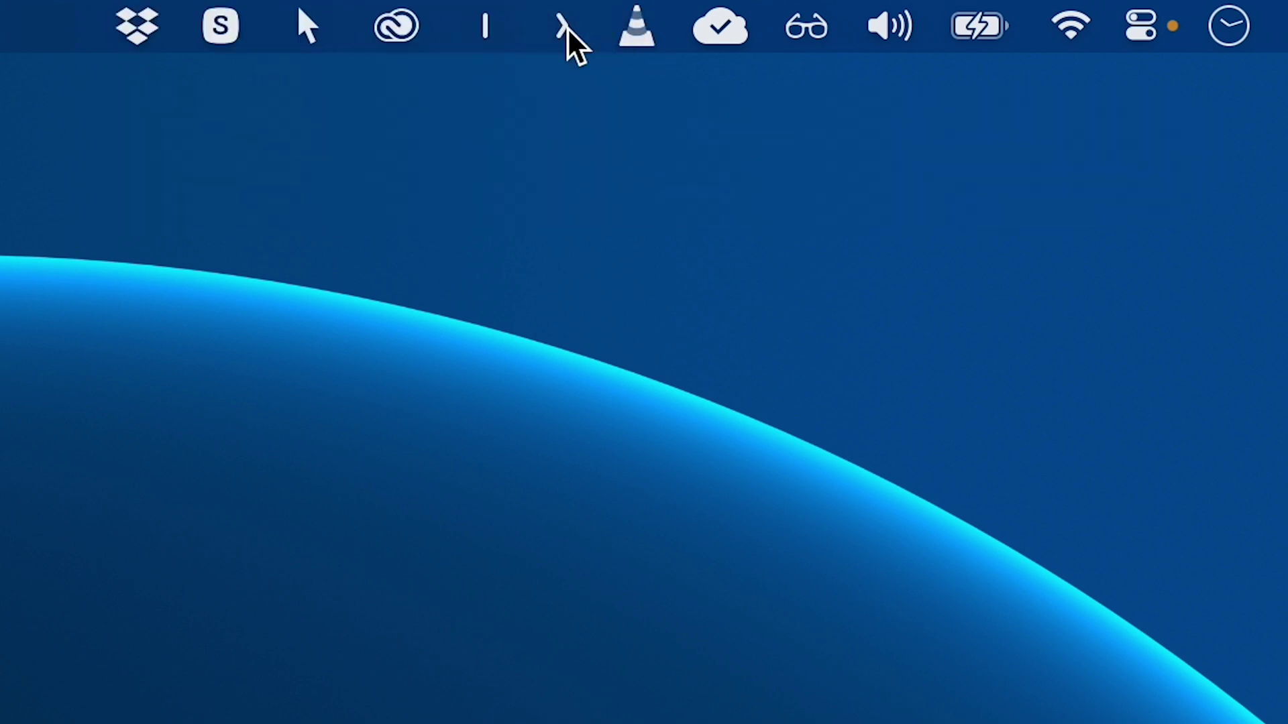
Step: Move the divider between Wi-Fi and Control Center with the chevron beside it, then collapse the icons
{"action": "right_click", "coordinate": [562, 26]}
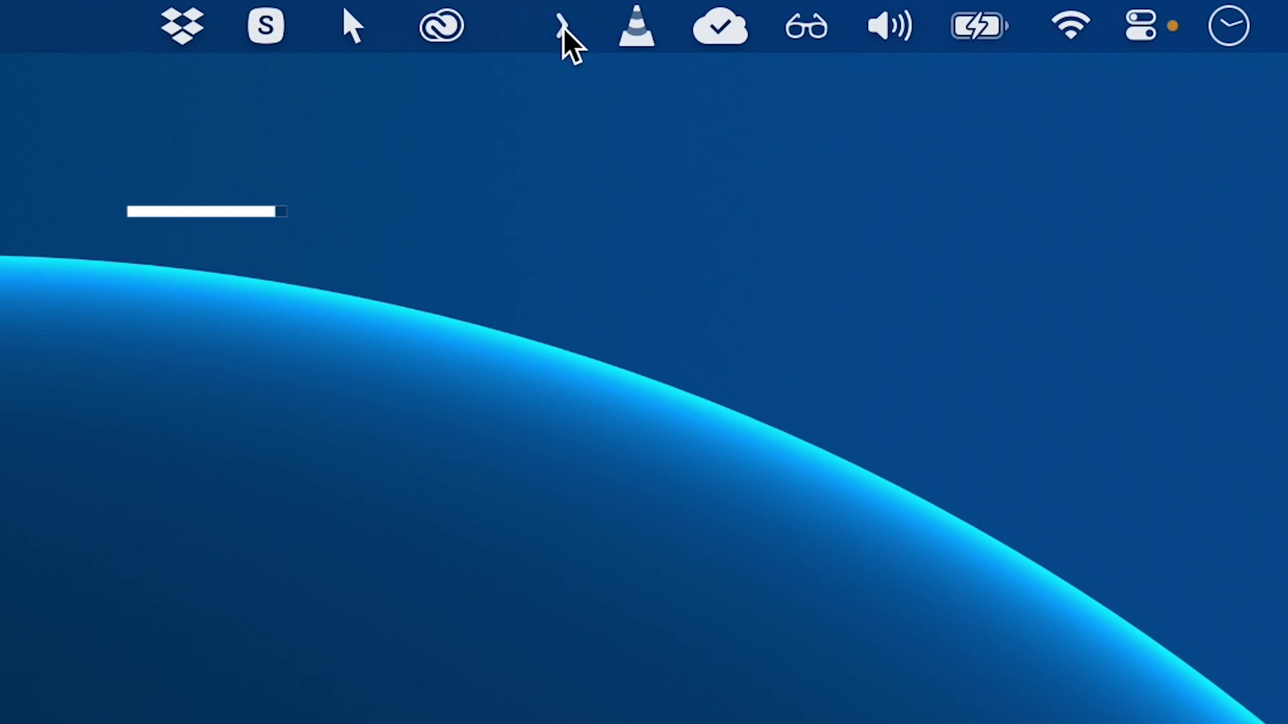
{"action": "right_click", "coordinate": [562, 26]}
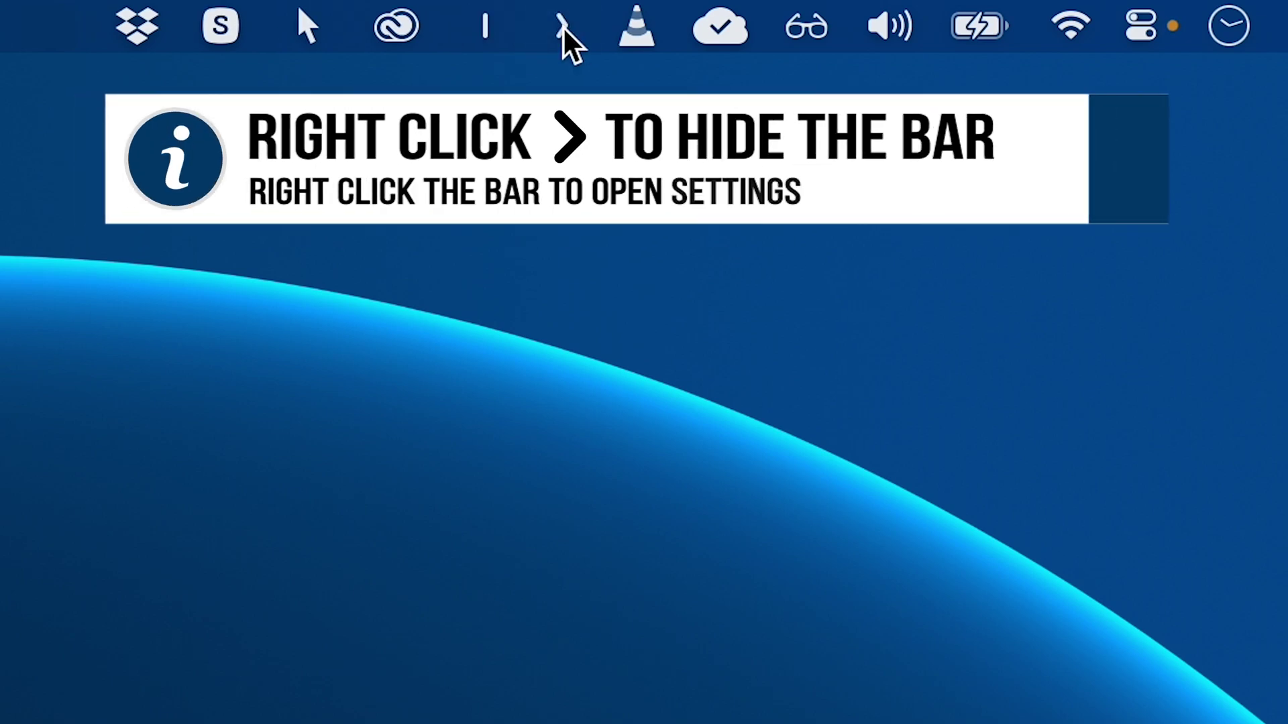
{"action": "right_click", "coordinate": [562, 26]}
{"action": "right_click", "coordinate": [562, 26]}
{"action": "left_click_drag", "start_coordinate": [487, 27], "coordinate": [954, 33]}
{"action": "left_click_drag", "start_coordinate": [482, 27], "coordinate": [1081, 33]}
{"action": "left_click", "coordinate": [1076, 28]}
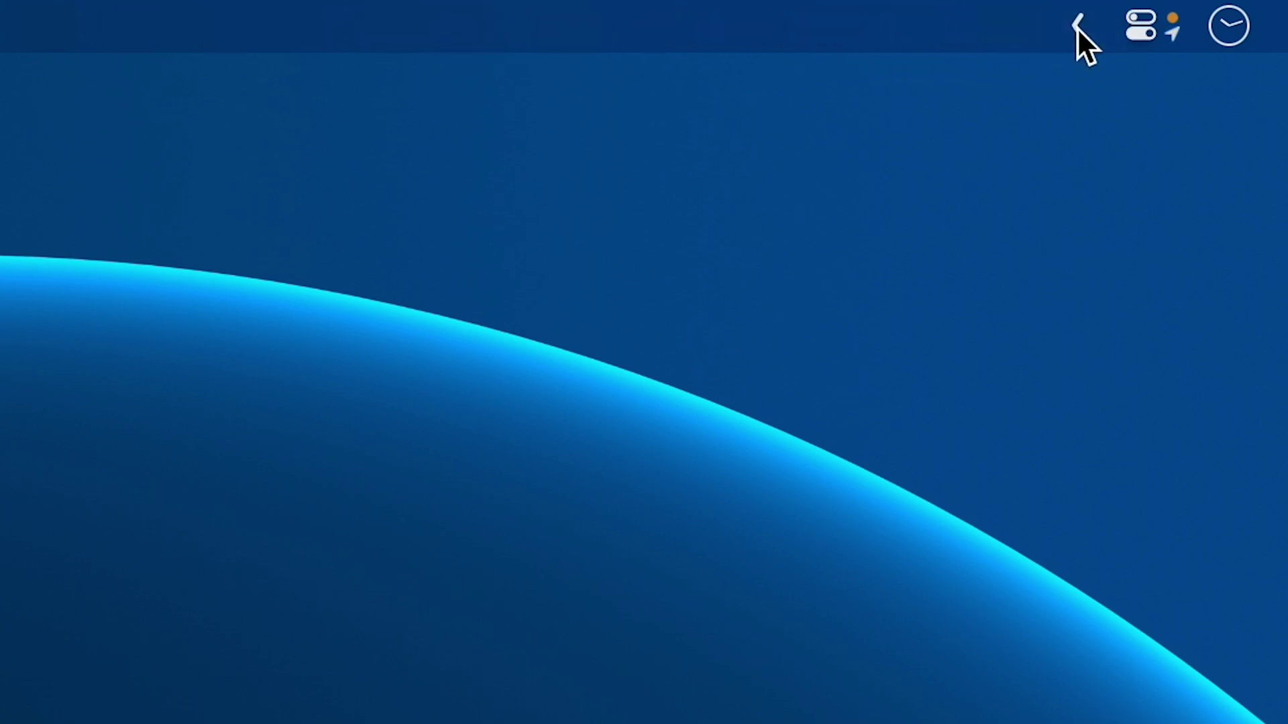